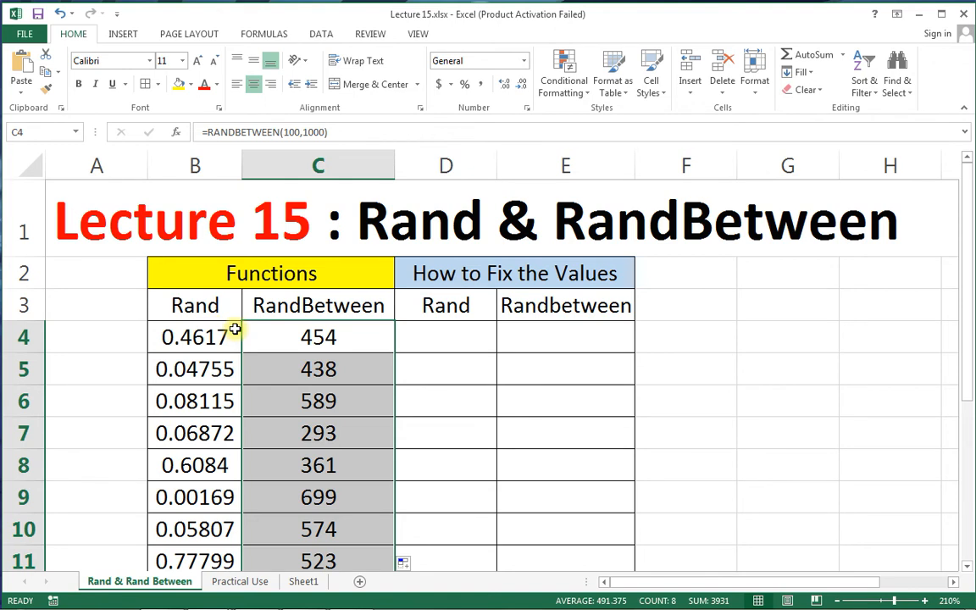
- Enter a person's name in cell A4 and a second name in A5 to make the random formulas recalculate
left_click(196, 338)
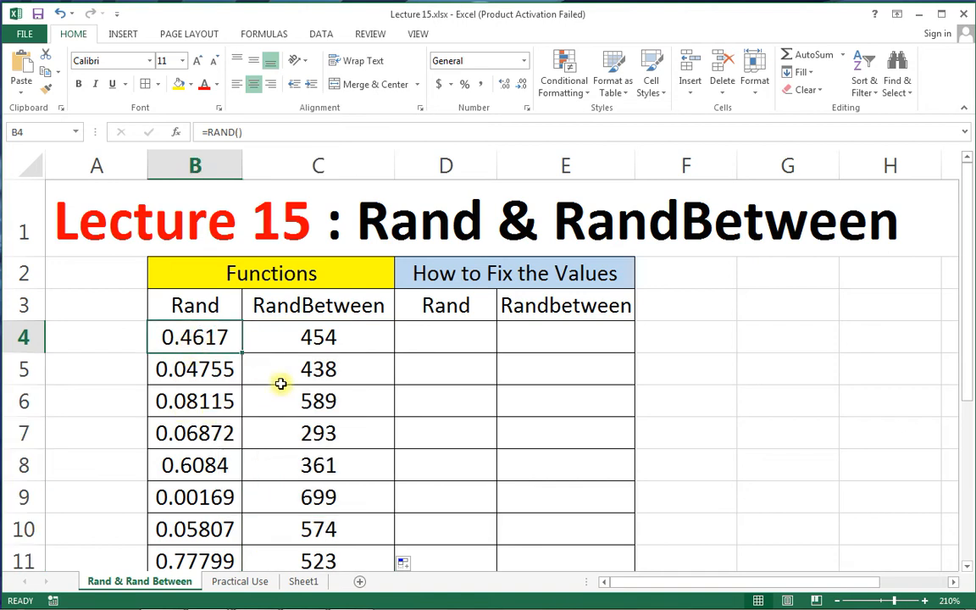
left_click(295, 342)
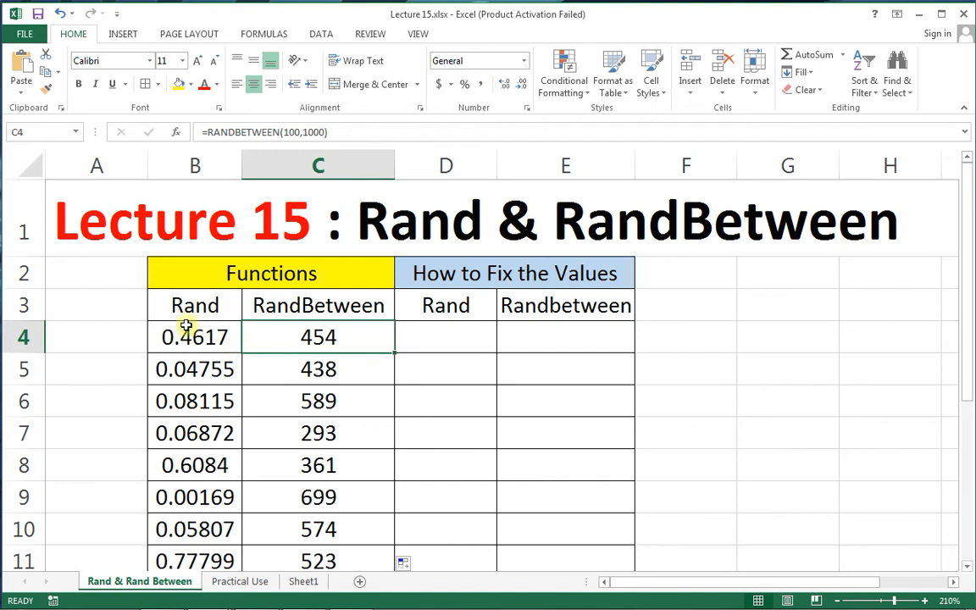
left_click(123, 334)
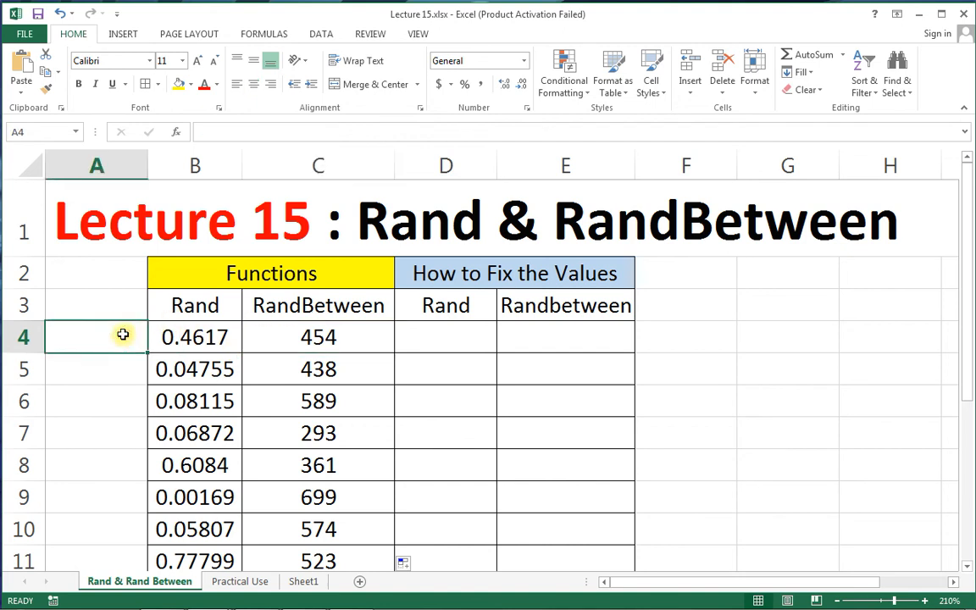
type("Nasir")
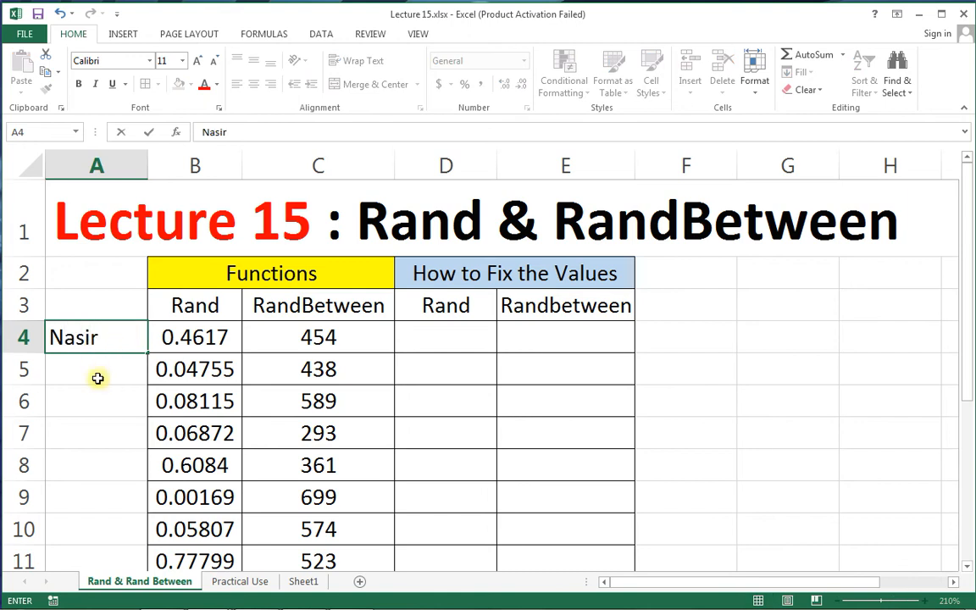
left_click(98, 370)
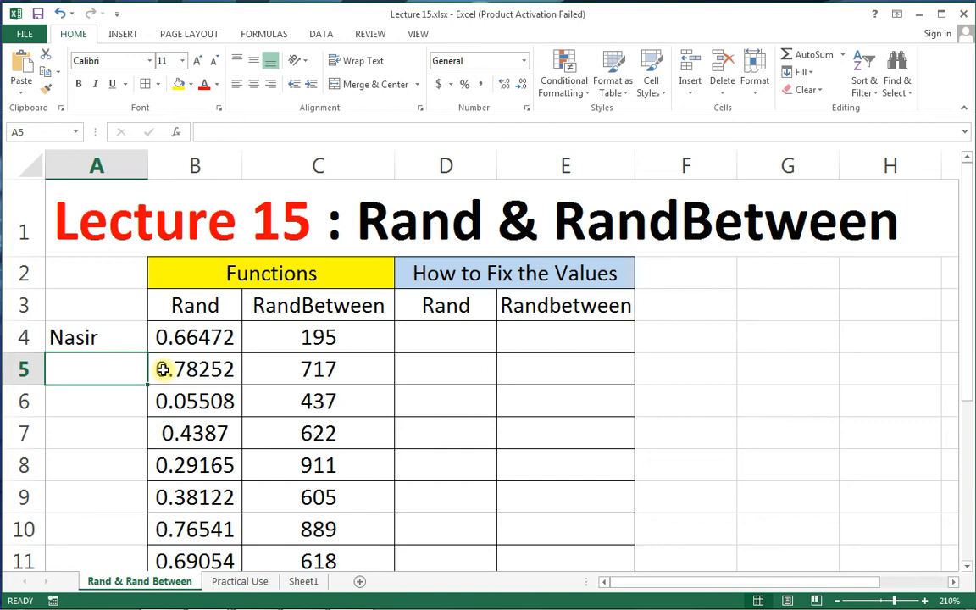
type("Inasir")
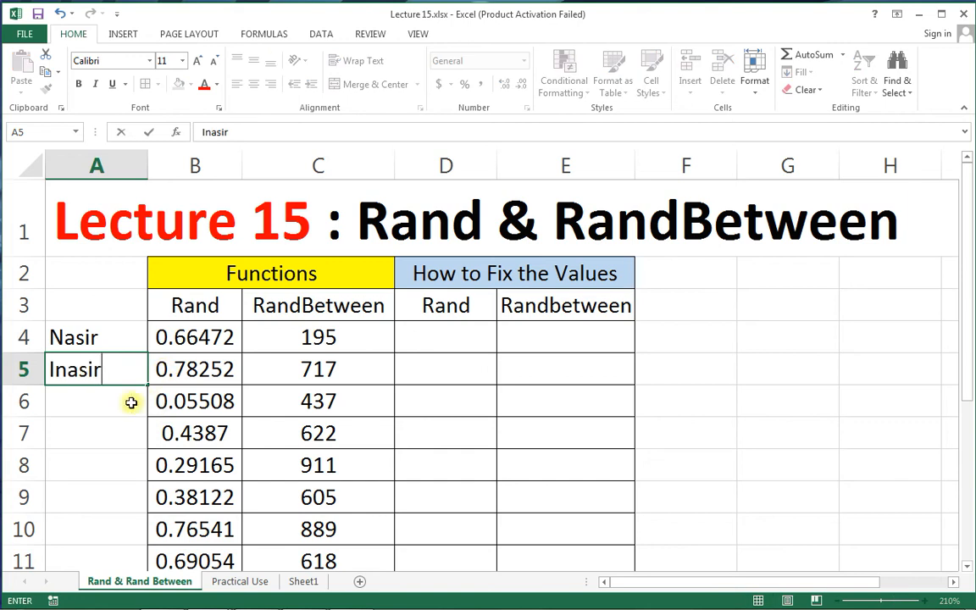
left_click(118, 398)
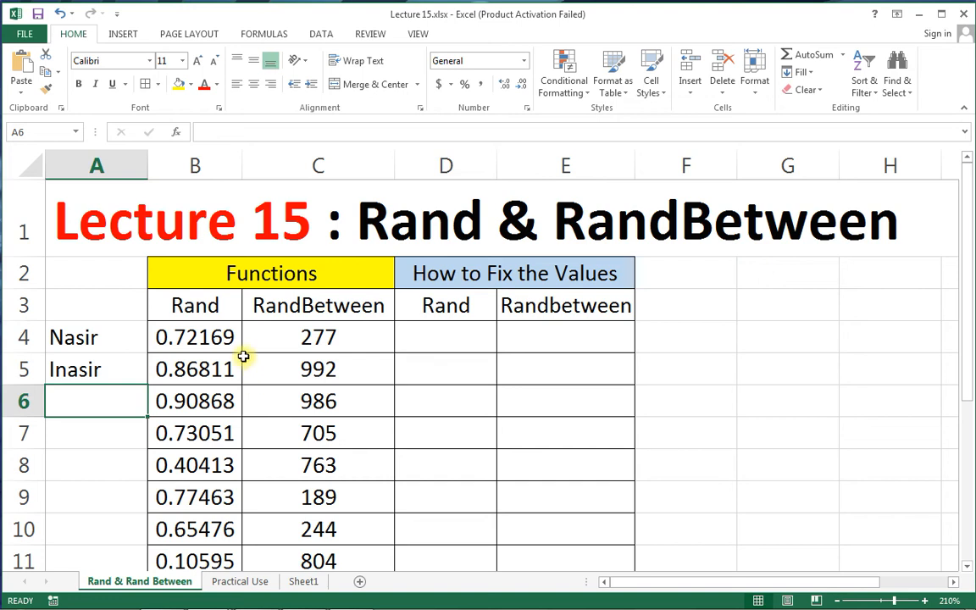
- Copy the Rand results in B4:B11 and use Paste Special to paste only their values starting at D4
left_click(209, 342)
left_click_drag(210, 343, 188, 561)
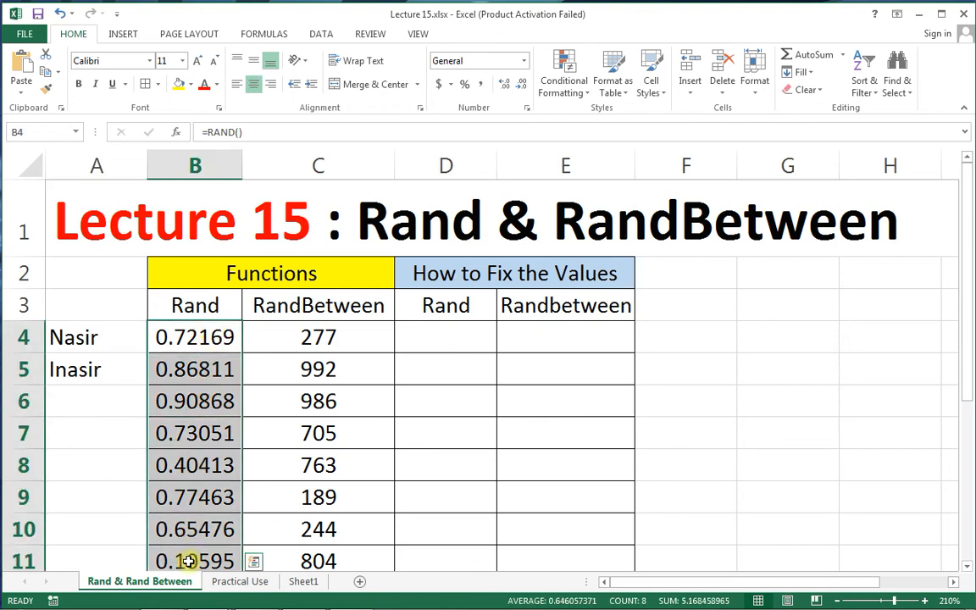
key("ctrl+c")
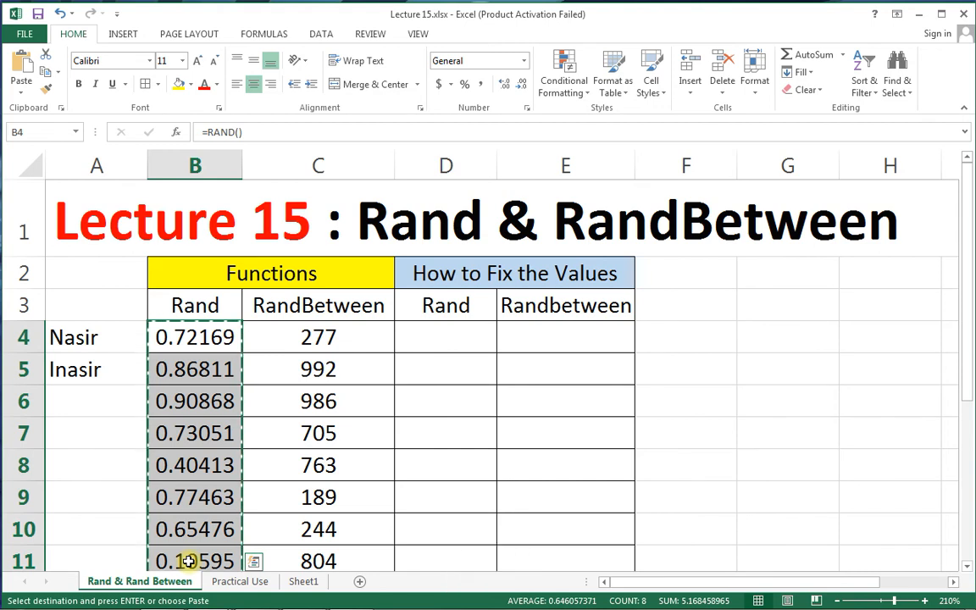
left_click(445, 337)
right_click(447, 338)
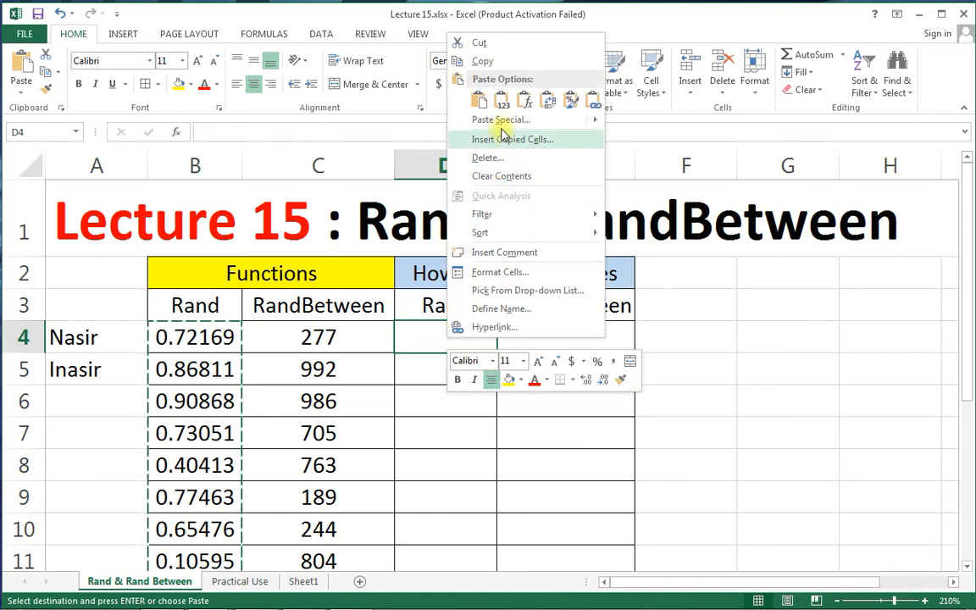
mouse_move(500, 120)
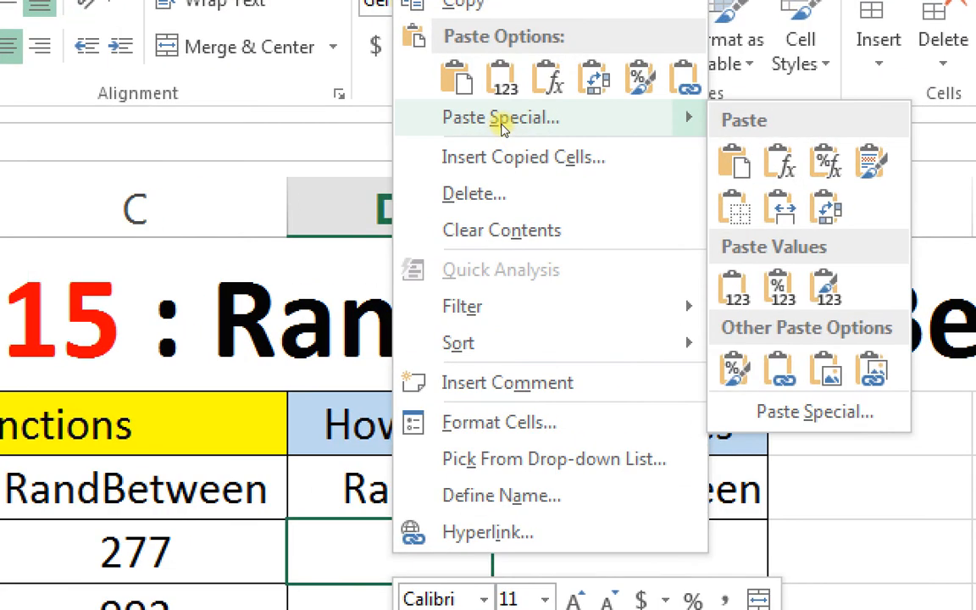
left_click(505, 108)
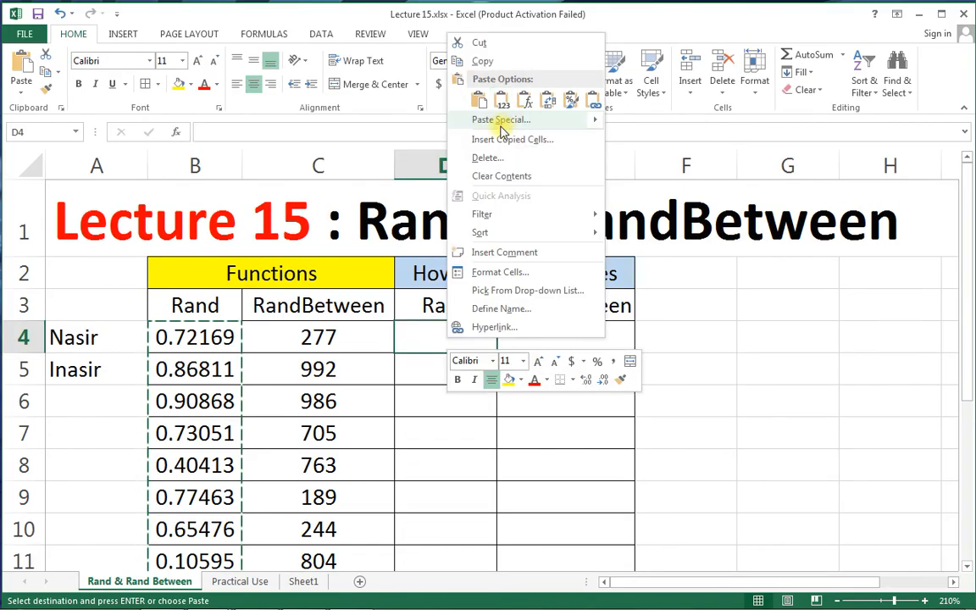
mouse_move(498, 121)
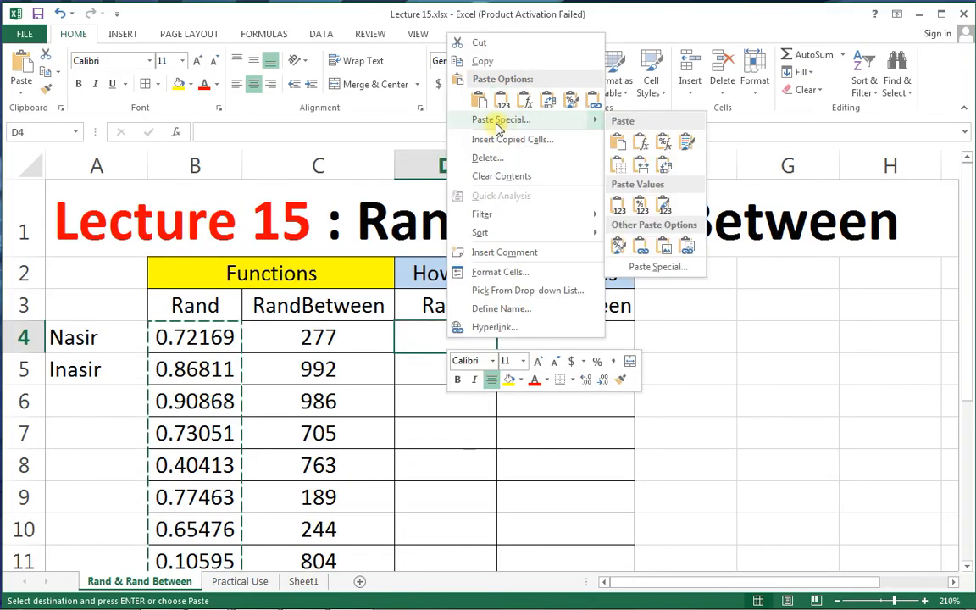
left_click(500, 121)
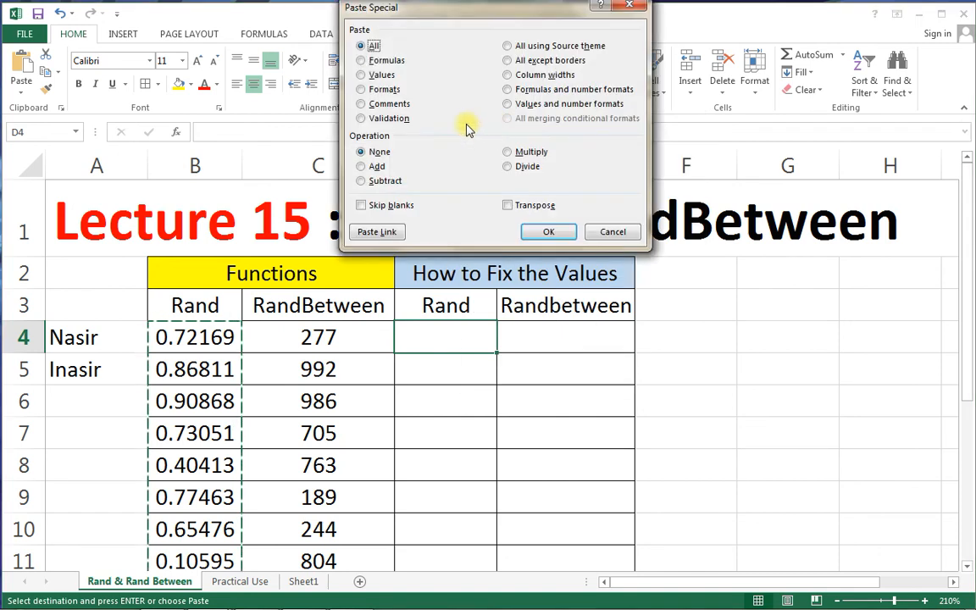
left_click_drag(451, 5, 470, 151)
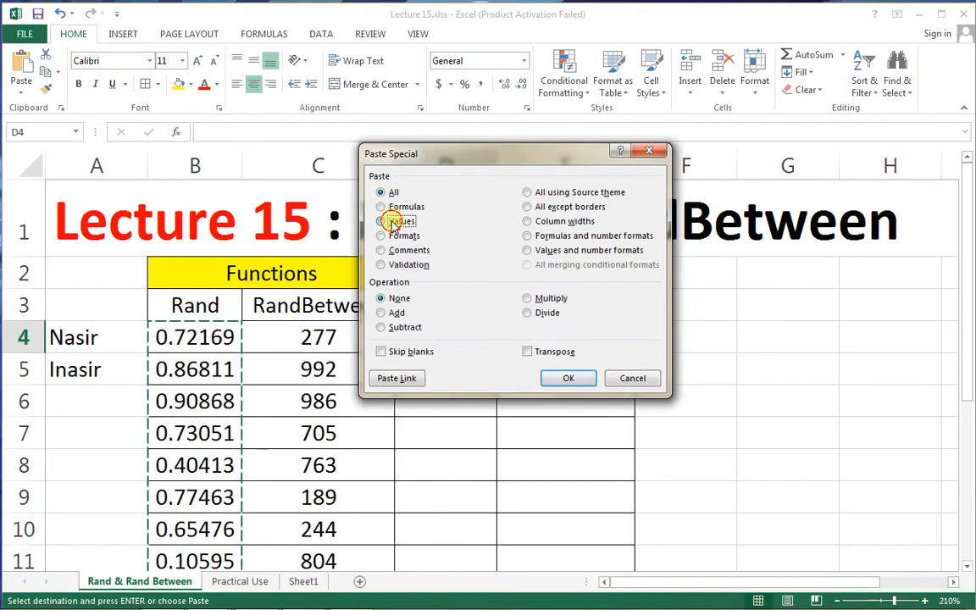
left_click(322, 296)
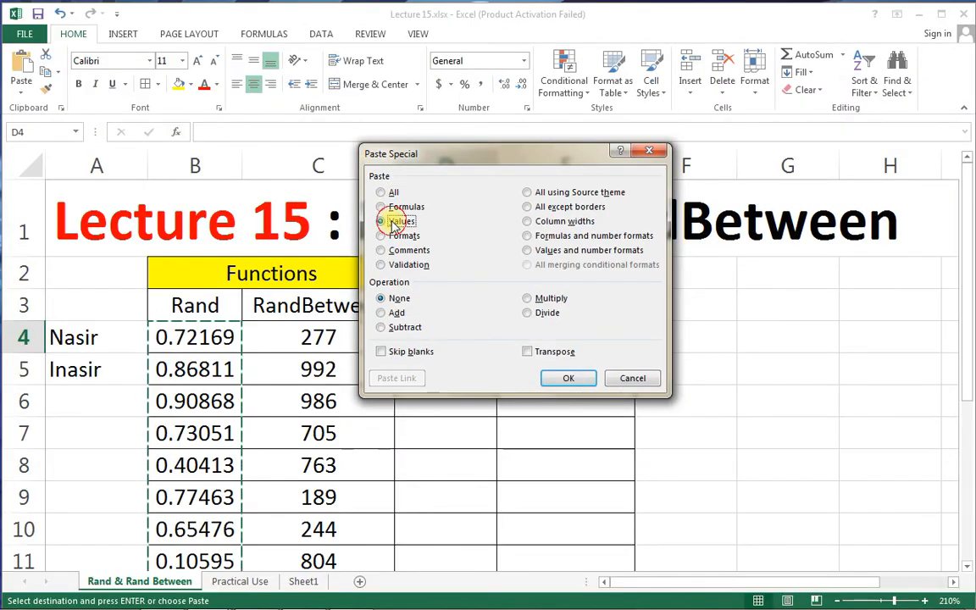
left_click(559, 378)
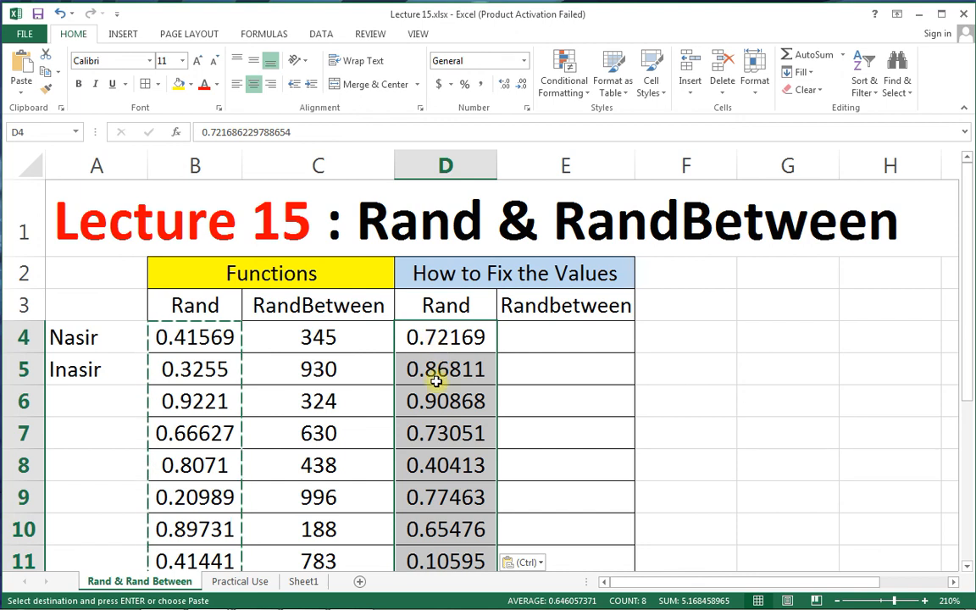
- Copy the RandBetween results in C4:C11 and use Paste Special to paste only their values starting at E4
left_click_drag(320, 337, 333, 550)
key("ctrl+c")
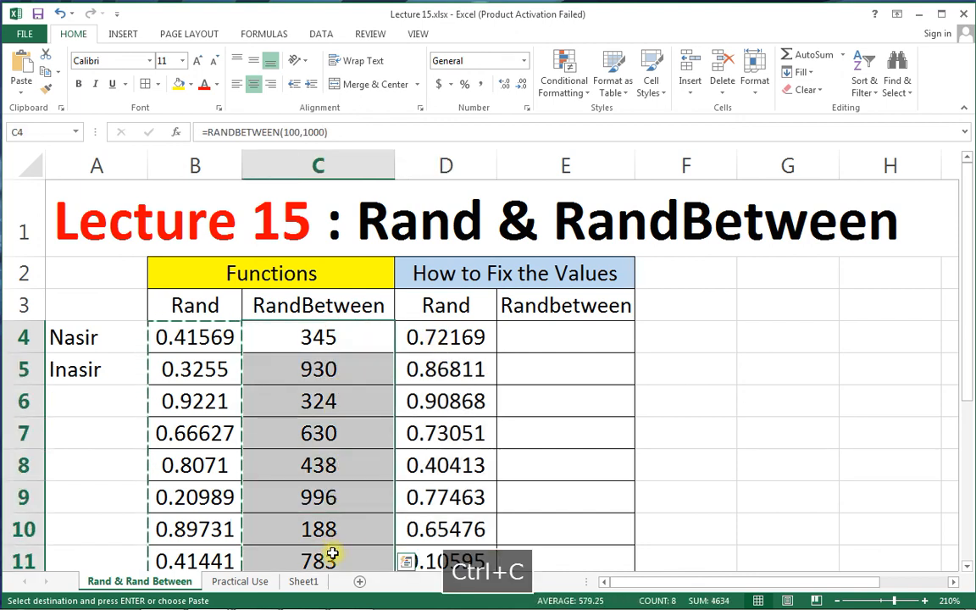
left_click(532, 341)
right_click(532, 341)
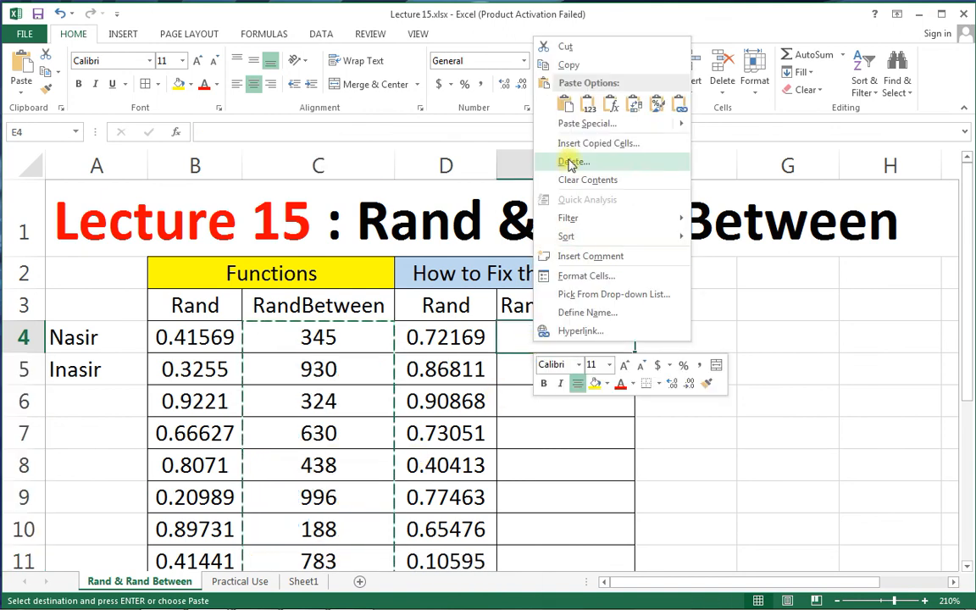
left_click(576, 128)
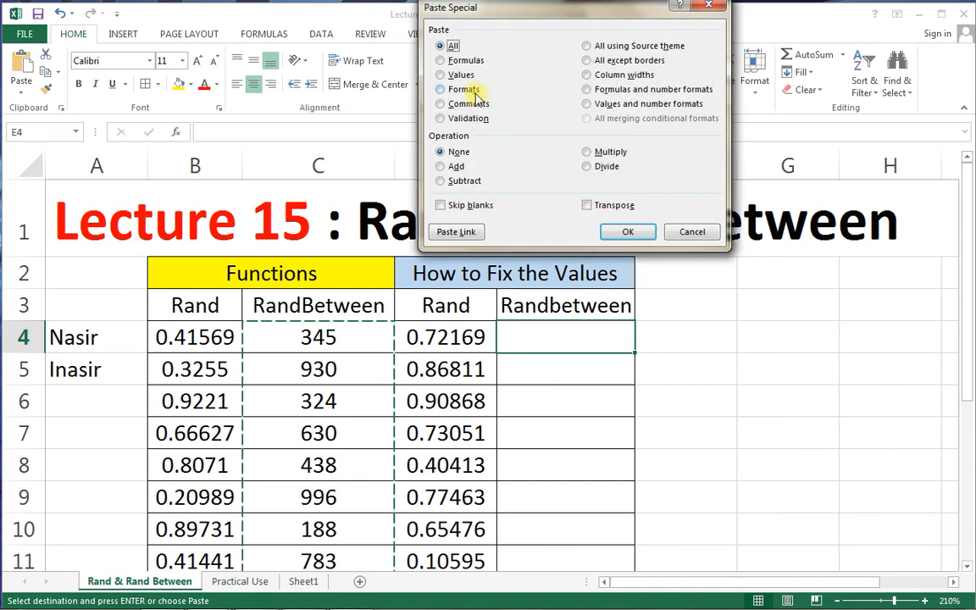
left_click(457, 75)
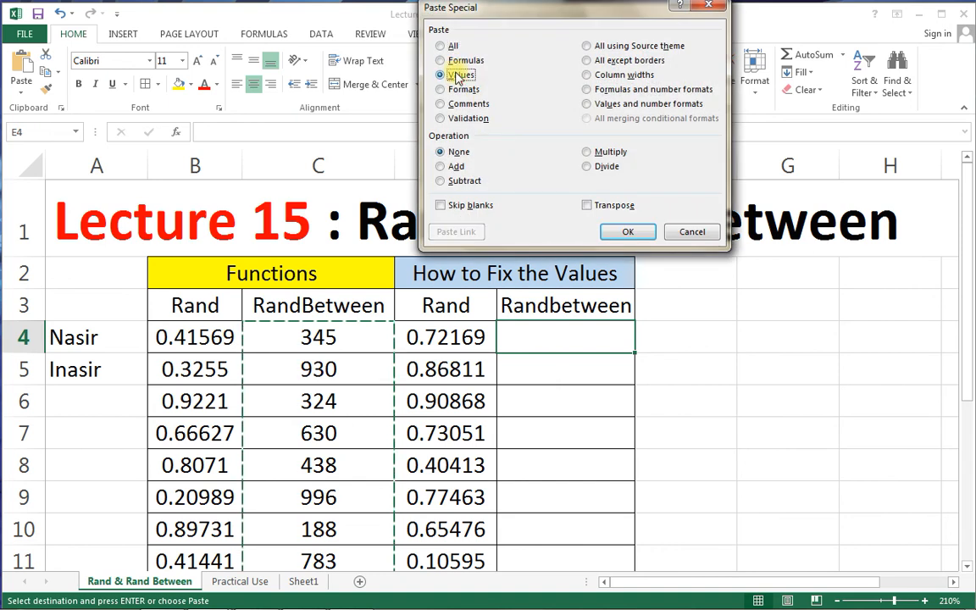
left_click(612, 230)
left_click(653, 366)
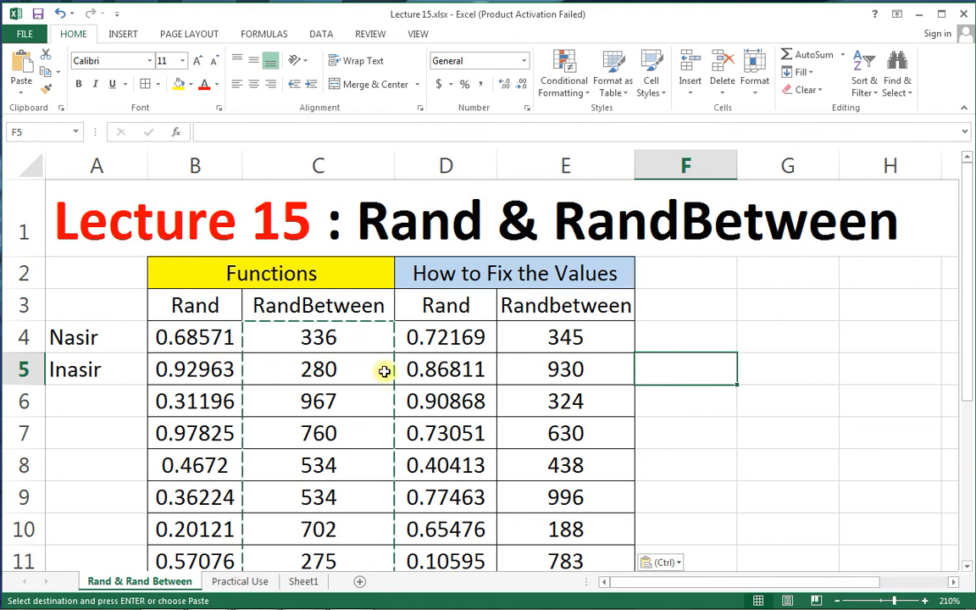
- Enter "Subscribe" in cell A6 to test the fixed values in D4:E11 against a recalculation
left_click_drag(460, 336, 524, 548)
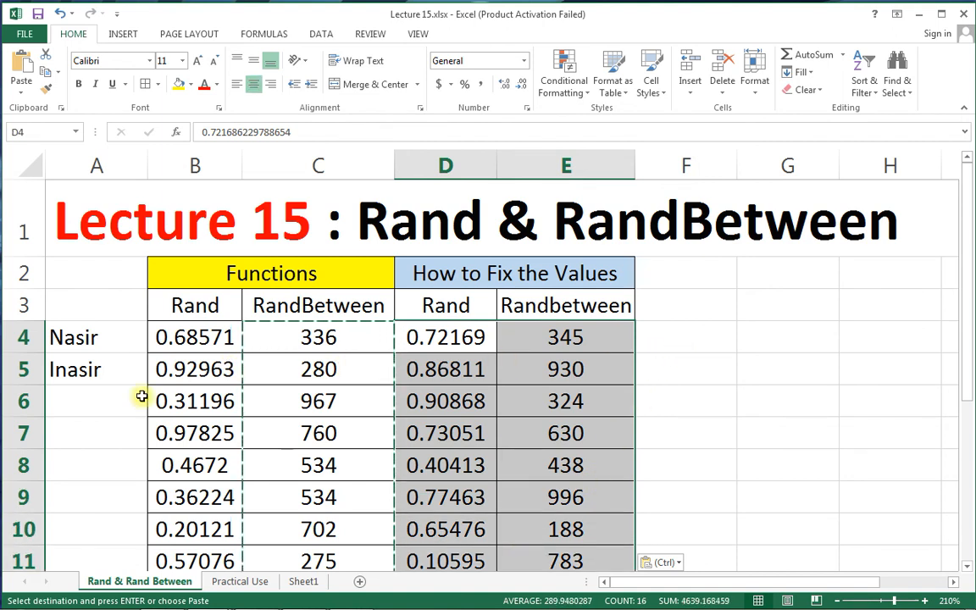
left_click(83, 404)
type("Sub")
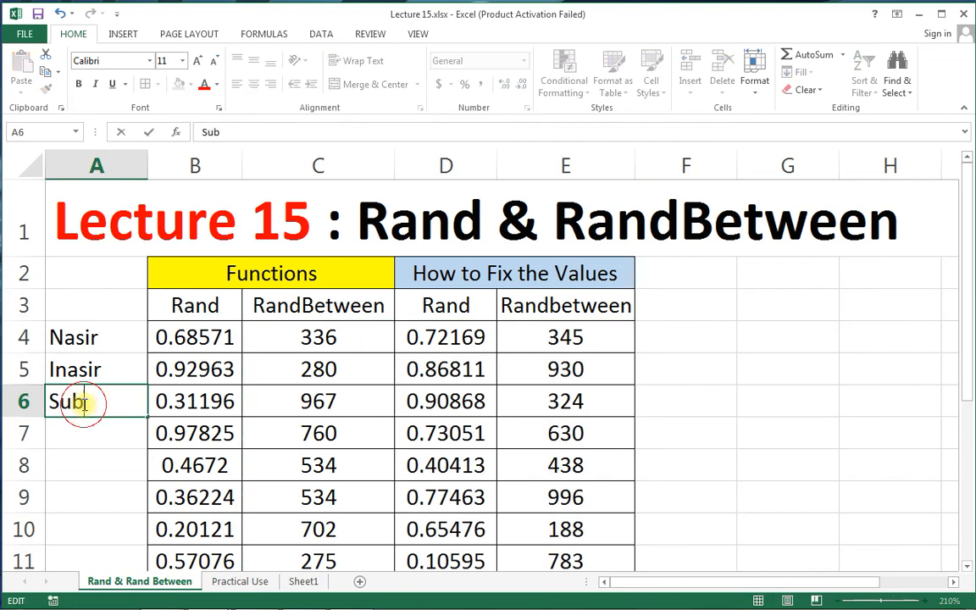
type("scribe")
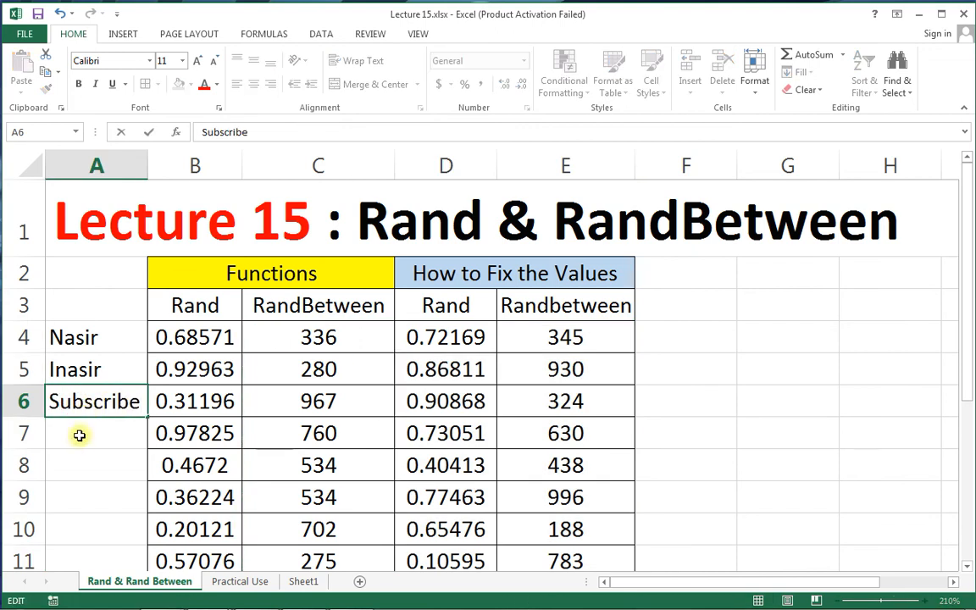
left_click(78, 435)
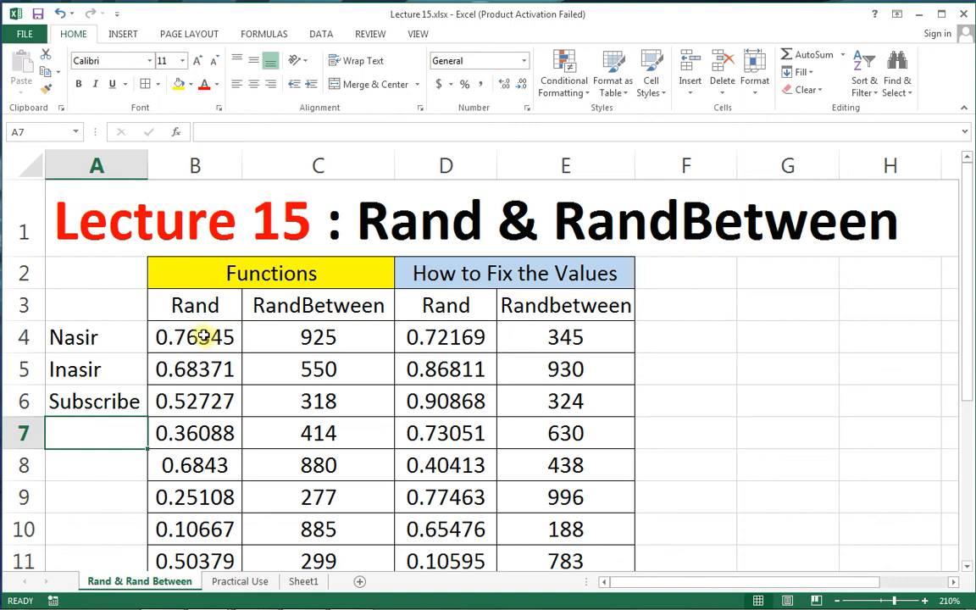